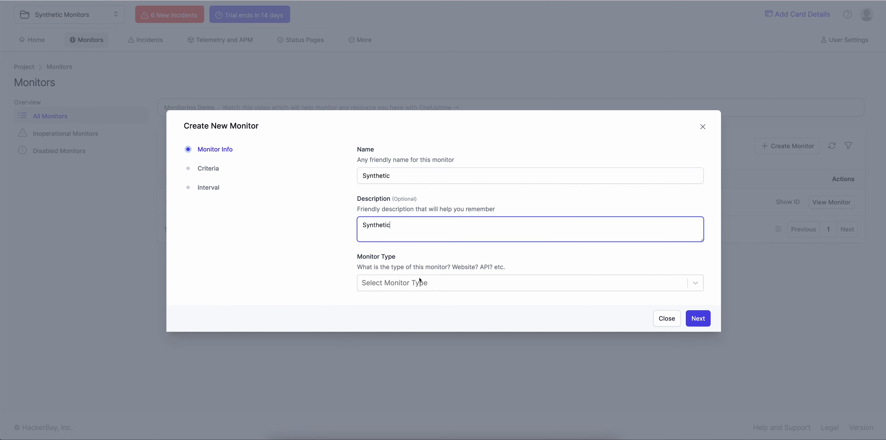
Step: Set the monitor type to Synthetic Monitor and proceed to the Criteria stage
left_click(413, 283)
scroll(418, 357, "down", 2)
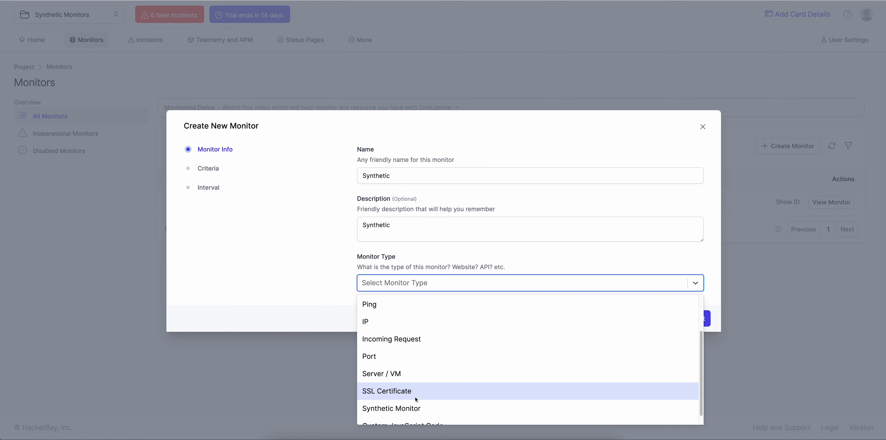
scroll(416, 396, "down", 1)
left_click(408, 395)
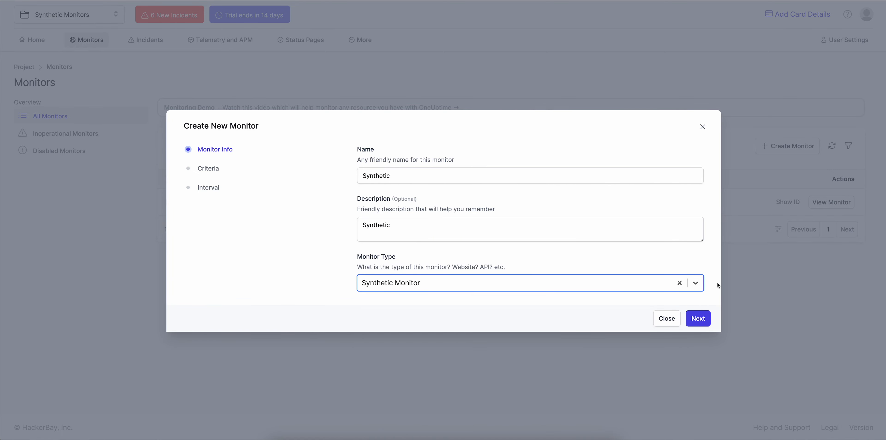
left_click(699, 318)
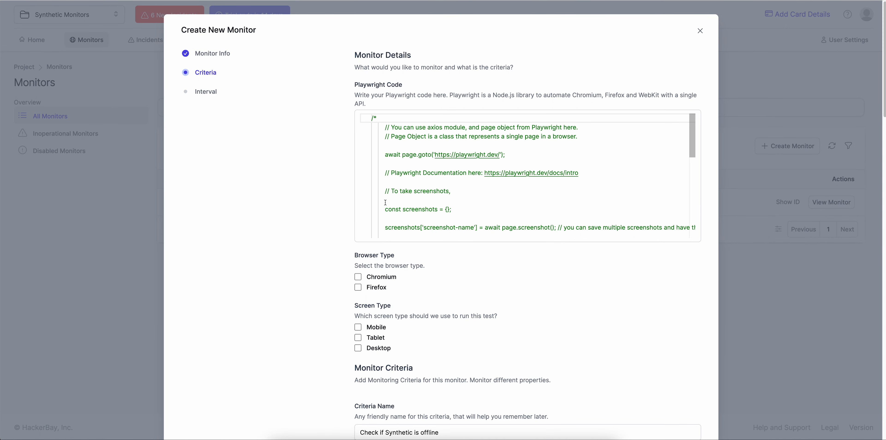
Step: Examine the sample Playwright code, including the page.goto call and the screenshots object
left_click(462, 200)
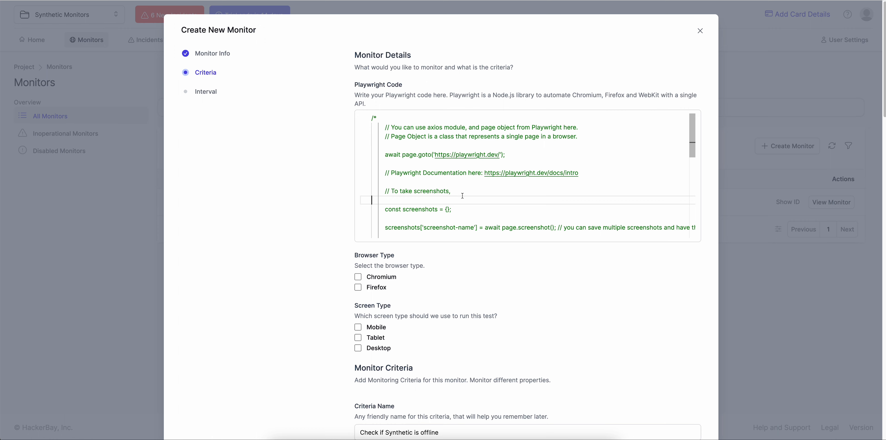
scroll(463, 195, "down", 5)
scroll(463, 197, "up", 5)
left_click(407, 159)
double_click(407, 155)
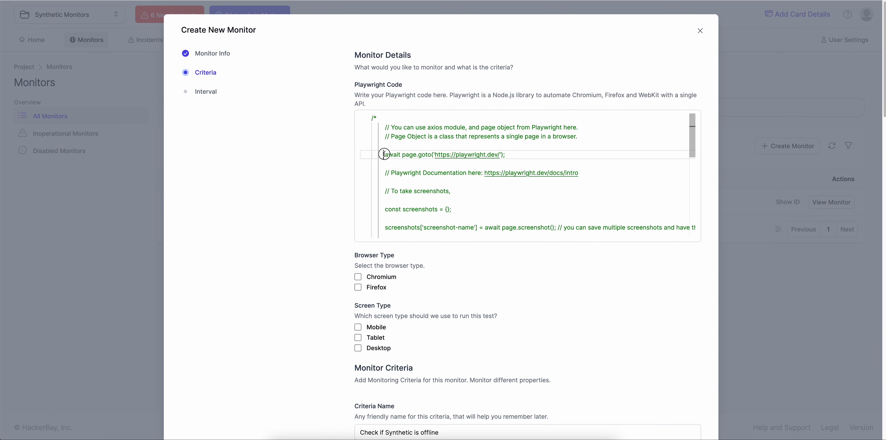
left_click_drag(383, 155, 512, 155)
scroll(511, 188, "down", 1)
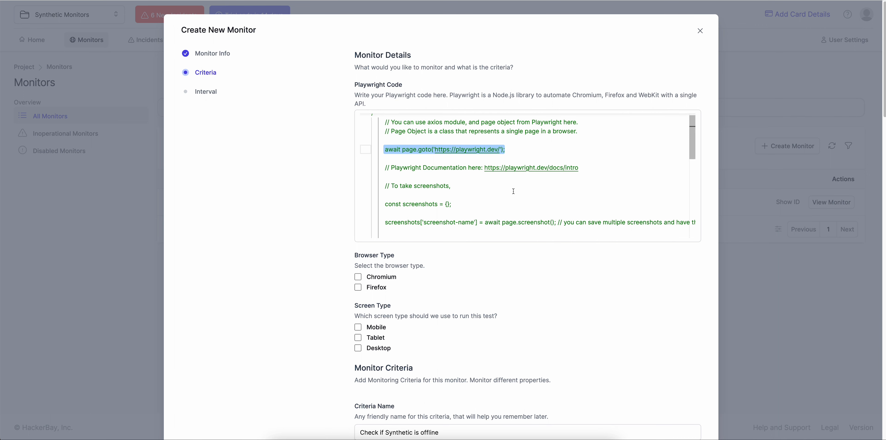
left_click(466, 210)
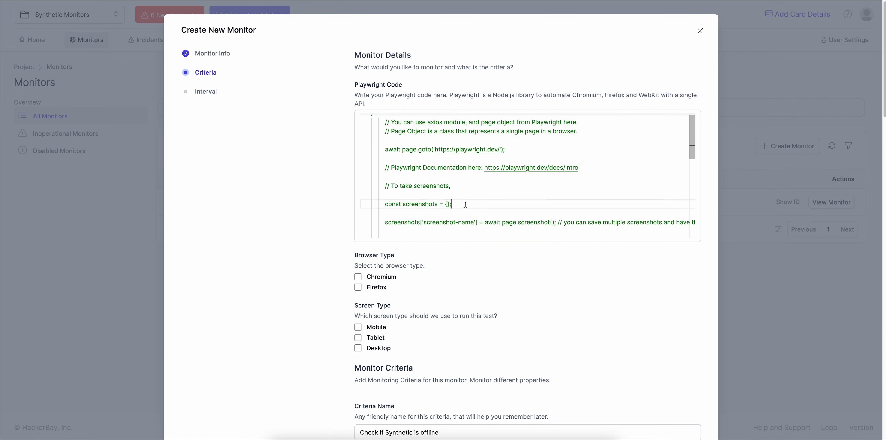
Step: Review the available browser types and screen types for running the test
scroll(543, 242, "down", 3)
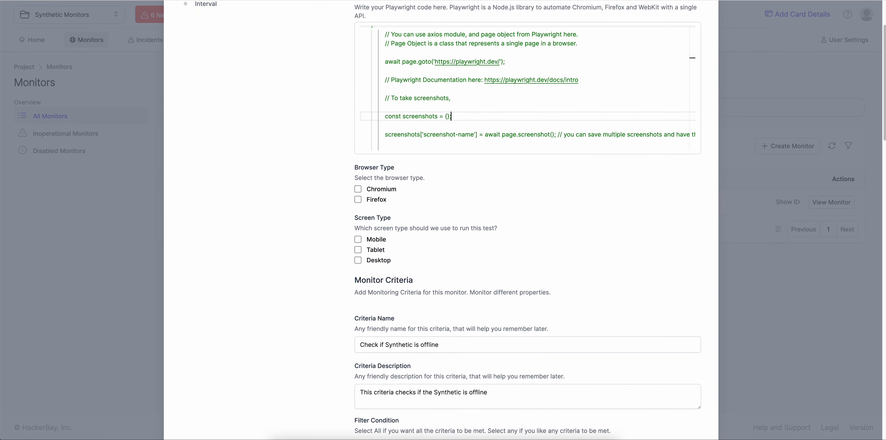
left_click_drag(352, 170, 418, 171)
left_click(418, 171)
left_click_drag(351, 219, 410, 220)
left_click(441, 220)
Step: Review the default offline and online monitor criteria, including the offline criteria's name and Any filter condition
scroll(475, 263, "down", 3)
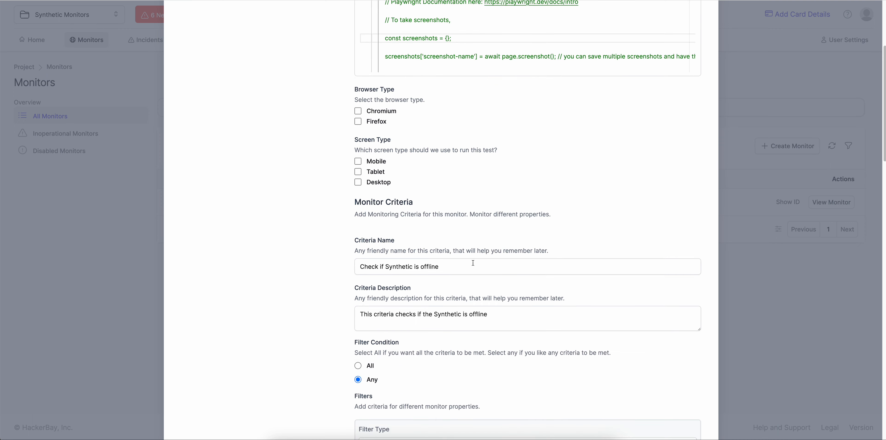
scroll(474, 262, "down", 3)
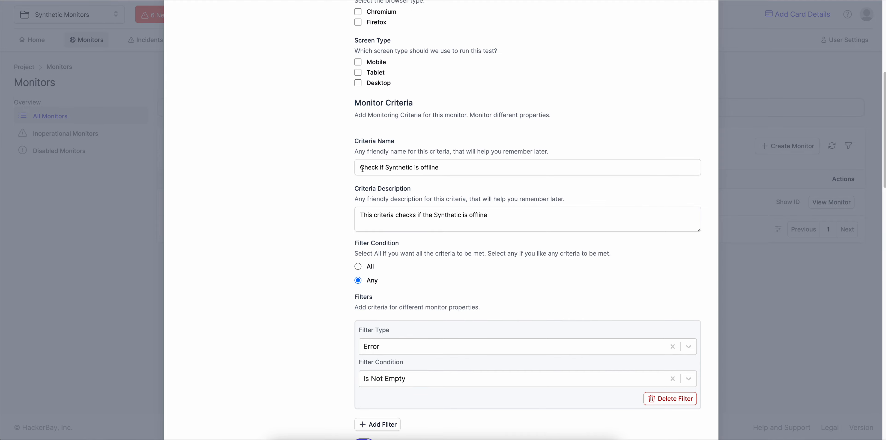
double_click(426, 168)
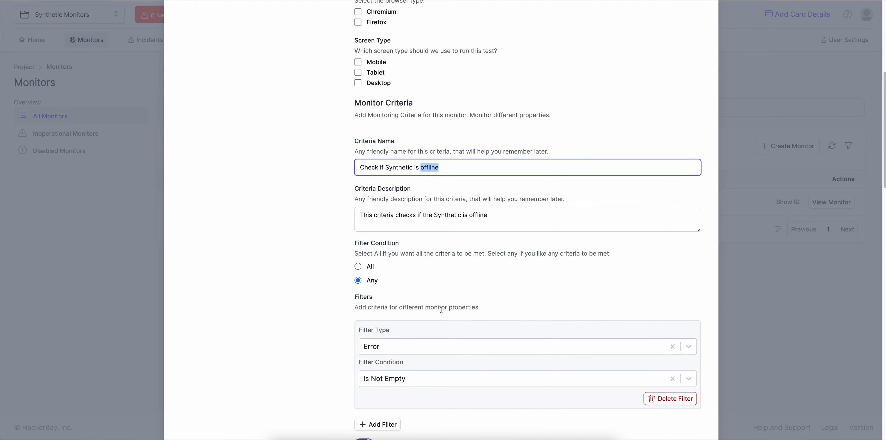
scroll(442, 301, "down", 12)
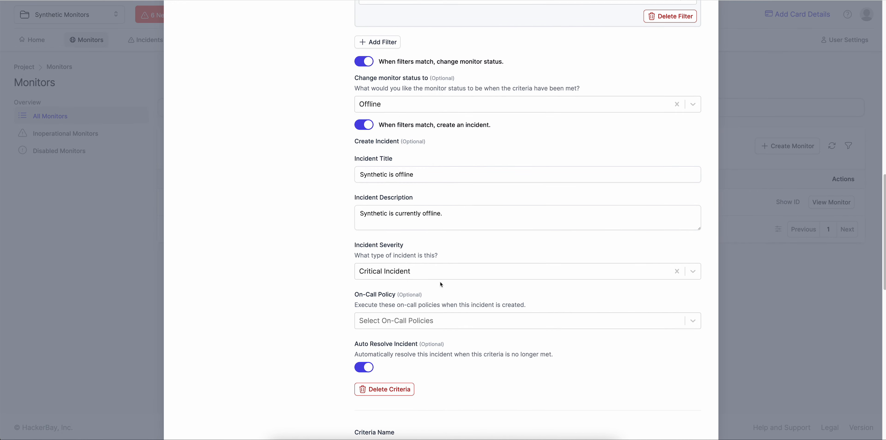
scroll(441, 284, "down", 6)
double_click(430, 252)
scroll(488, 232, "up", 13)
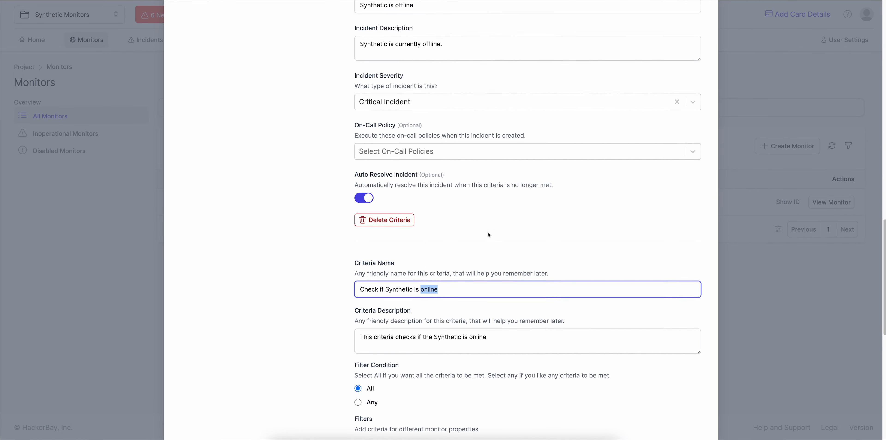
scroll(487, 237, "up", 3)
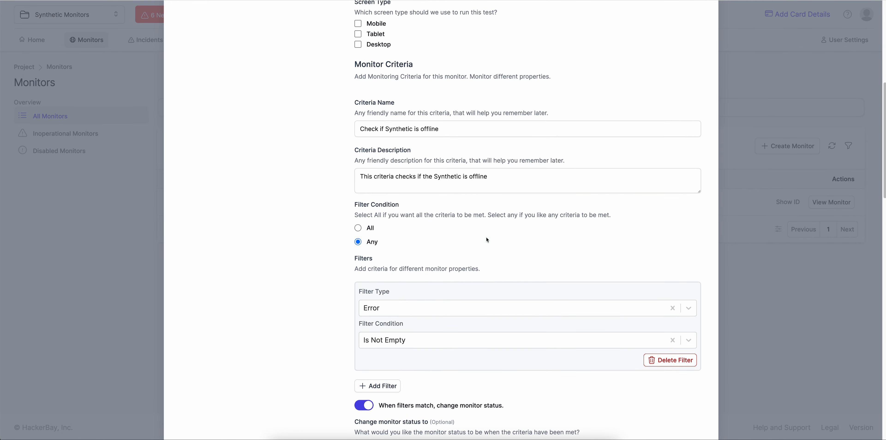
double_click(373, 241)
left_click(429, 246)
scroll(414, 280, "up", 10)
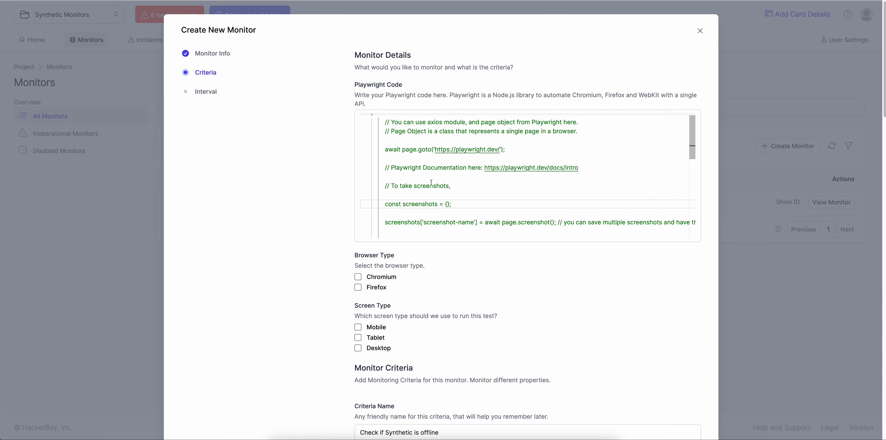
Step: Examine the offline criteria's options for changing the monitor status and creating an incident when filters match
scroll(483, 279, "down", 13)
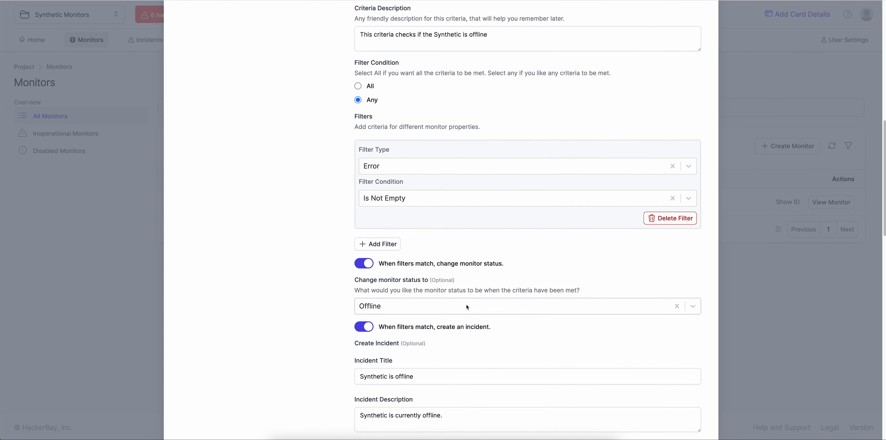
scroll(466, 306, "down", 1)
left_click_drag(437, 226, 505, 231)
left_click(505, 232)
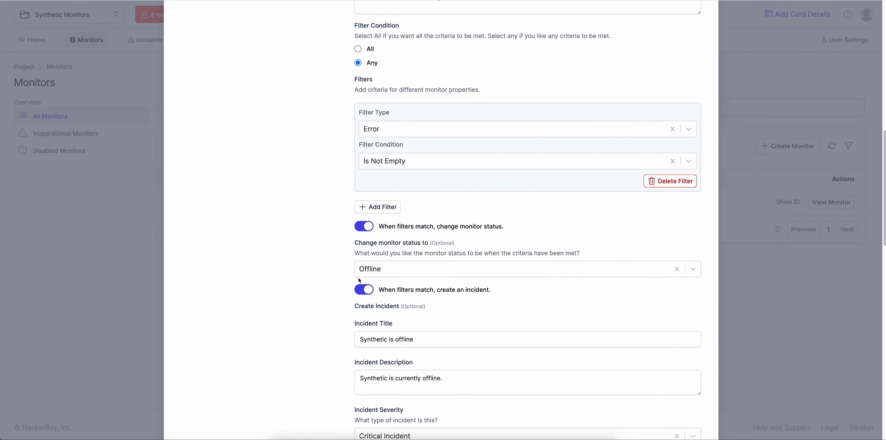
left_click_drag(437, 291, 534, 295)
left_click(534, 295)
scroll(430, 351, "down", 1)
scroll(431, 353, "down", 10)
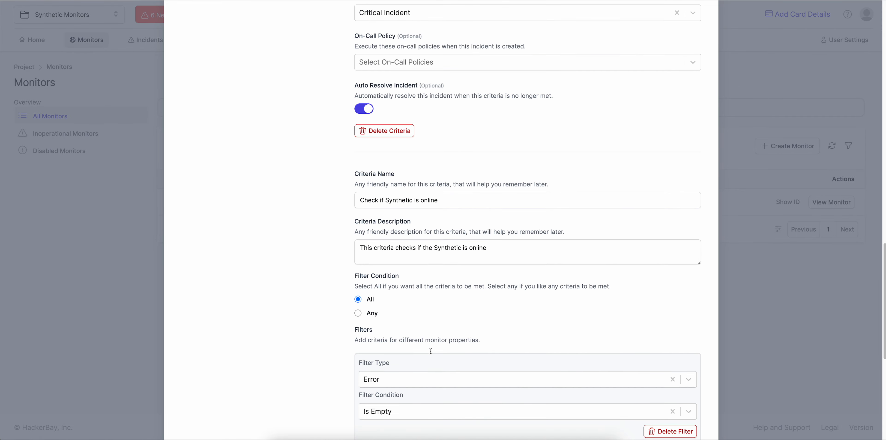
Step: Examine the online criteria's name, filter condition, error filter and monitor status change
double_click(433, 204)
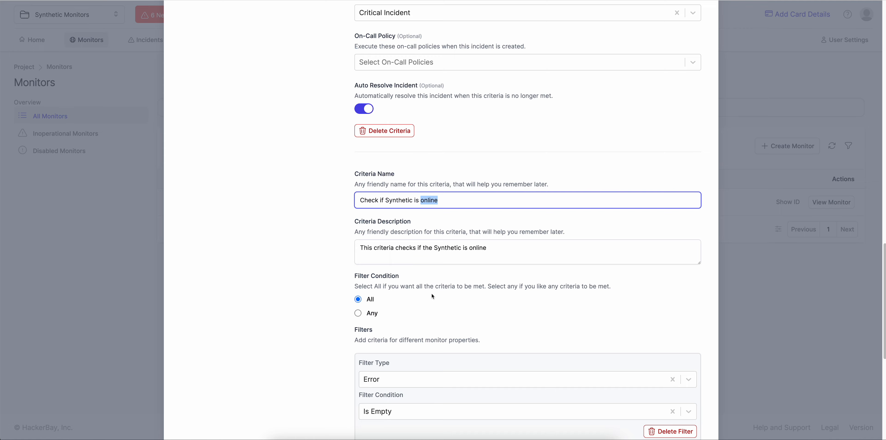
left_click(423, 293)
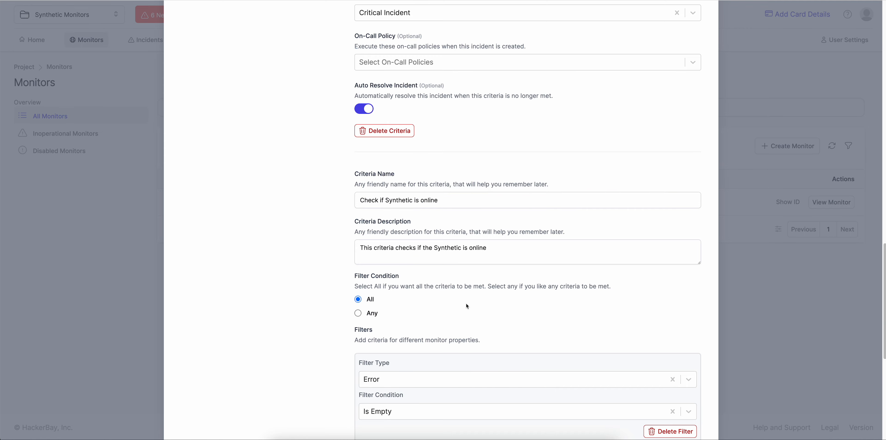
scroll(468, 305, "down", 2)
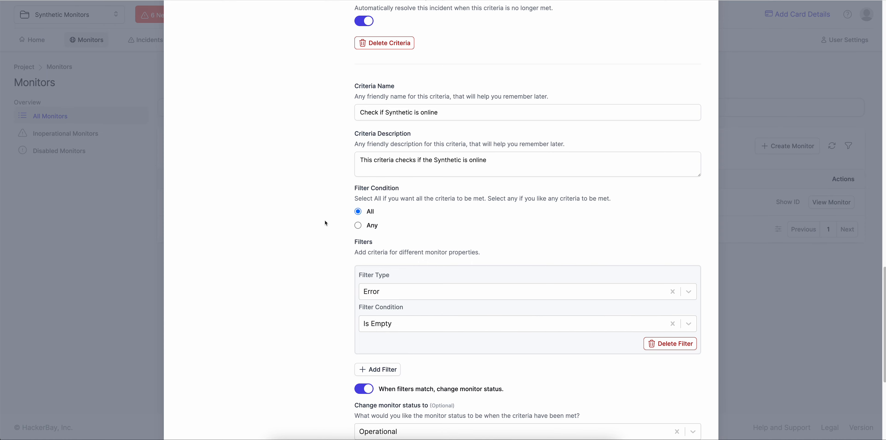
scroll(478, 338, "down", 3)
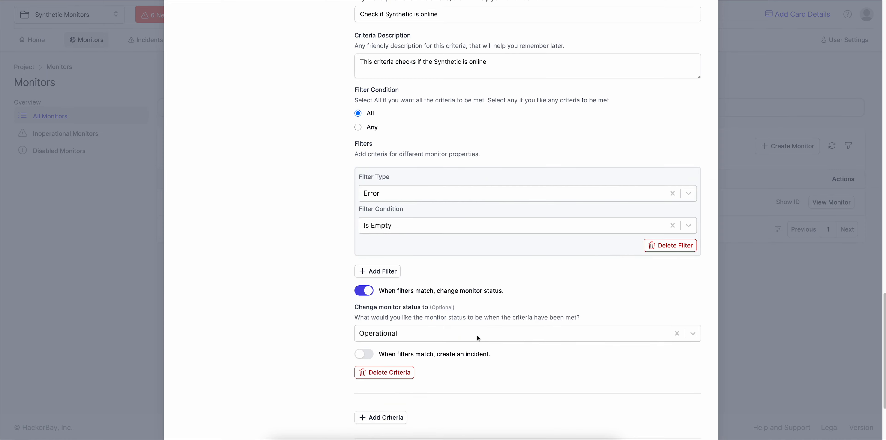
left_click_drag(443, 258, 505, 258)
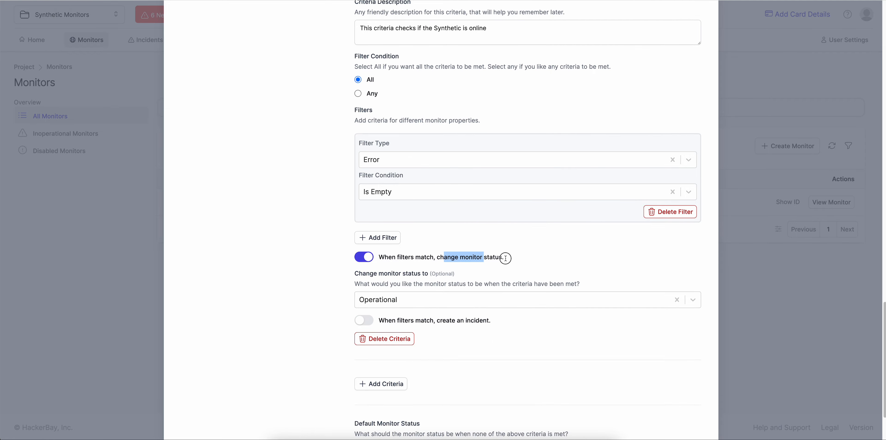
left_click(520, 259)
Step: Look through the filter types available for the offline criteria's error filter
scroll(558, 293, "up", 15)
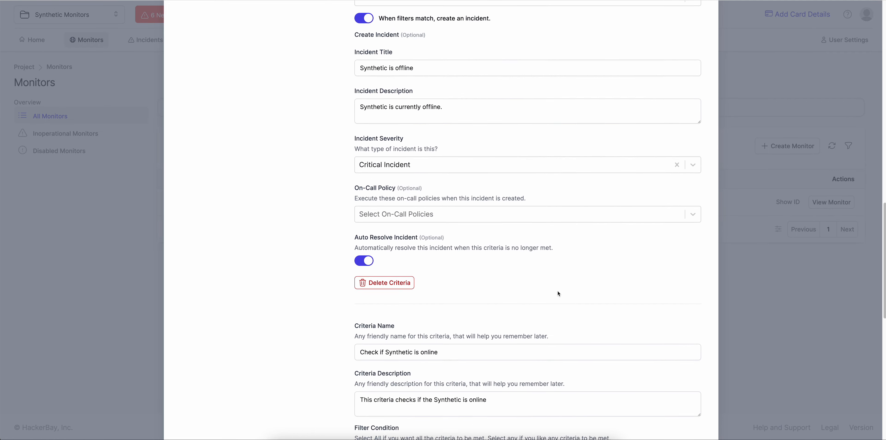
scroll(558, 294, "up", 2)
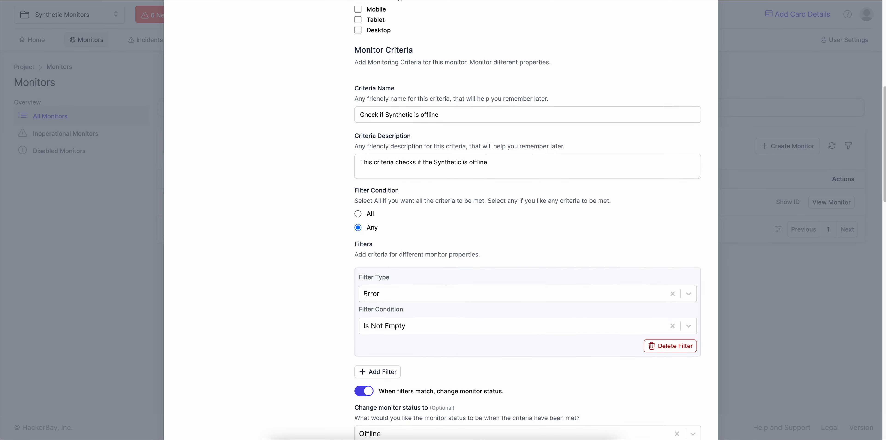
left_click(386, 296)
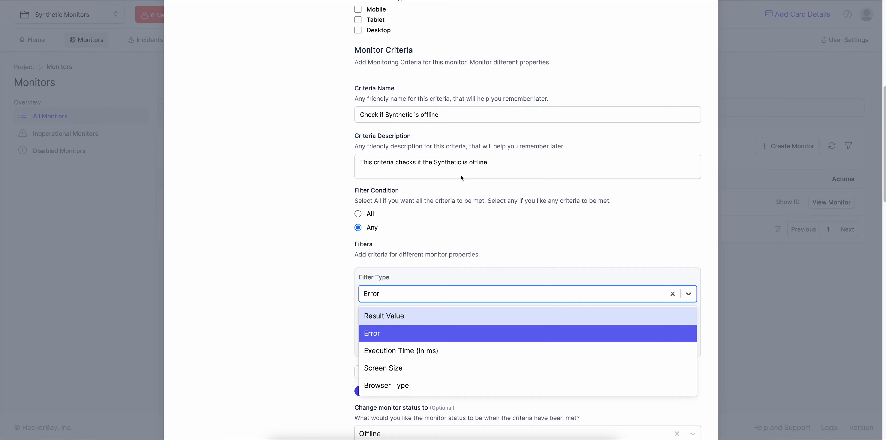
left_click(484, 199)
Step: Examine the return statement at the end of the sample Playwright code, including its data and screenshots properties
scroll(493, 230, "up", 10)
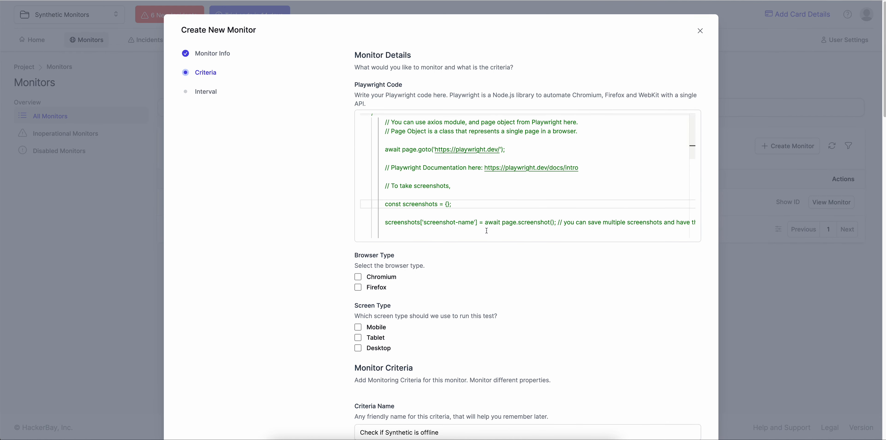
scroll(449, 166, "down", 1)
scroll(449, 166, "down", 5)
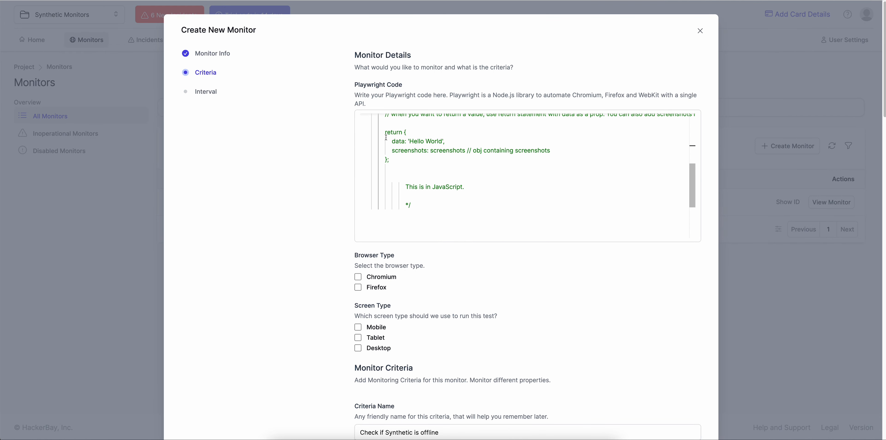
left_click_drag(391, 141, 445, 141)
left_click(421, 140)
double_click(398, 140)
double_click(403, 151)
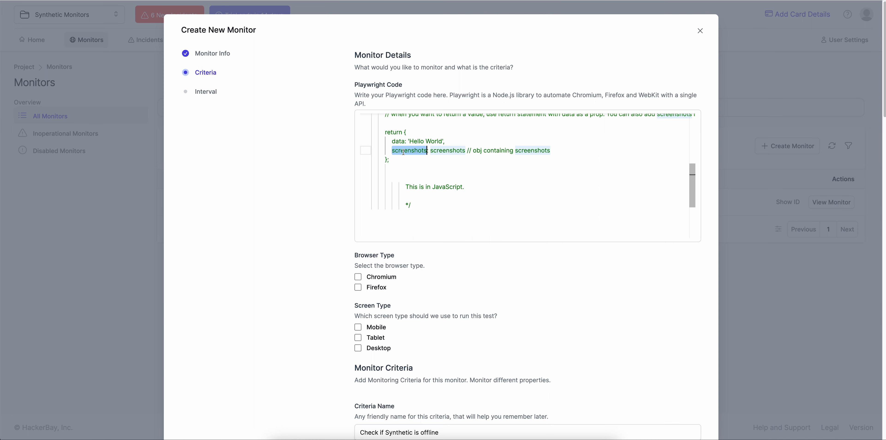
left_click(423, 159)
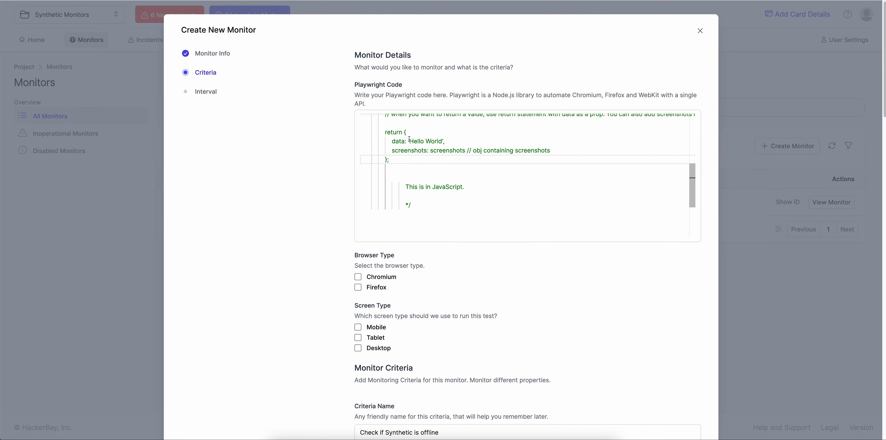
left_click_drag(409, 141, 443, 140)
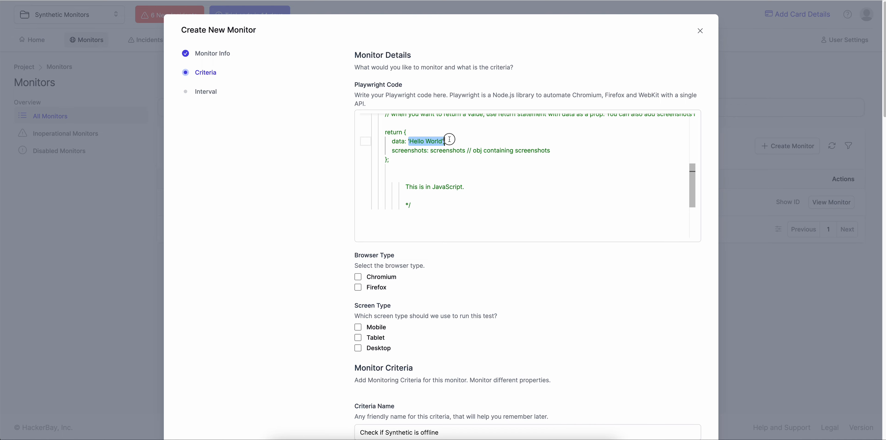
Step: Set the offline criteria's filter to Result Value with the condition Not Contains and the value Hello World
scroll(551, 274, "down", 12)
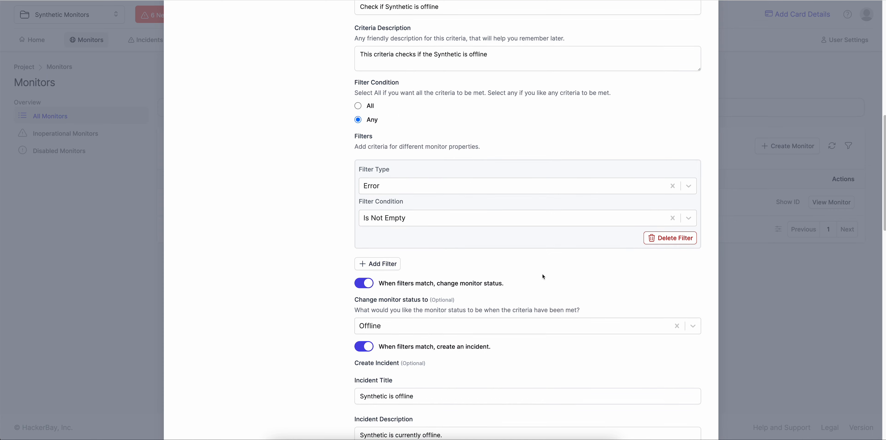
left_click(393, 186)
left_click(400, 214)
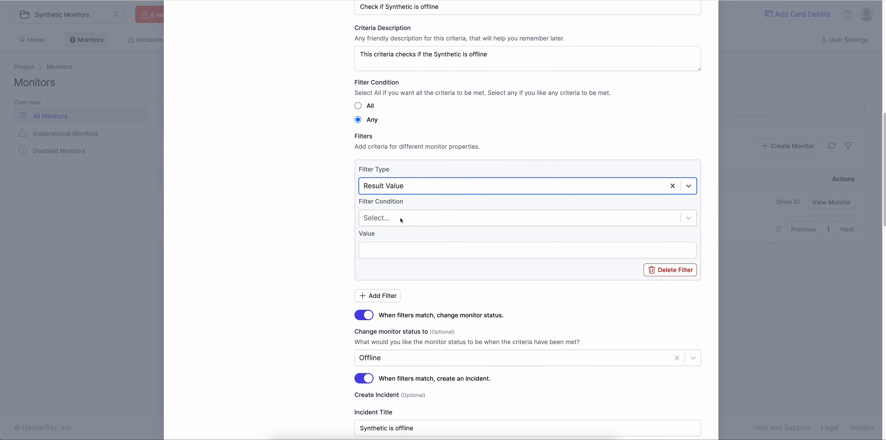
left_click(396, 218)
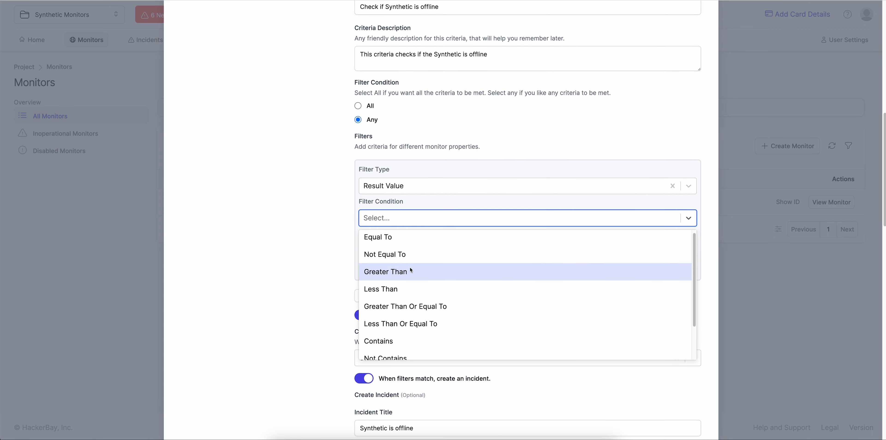
scroll(410, 268, "down", 2)
left_click(411, 315)
left_click(404, 250)
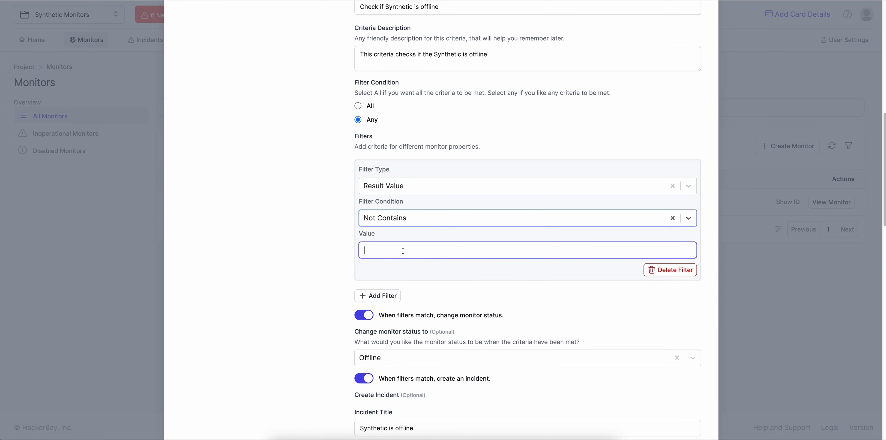
type("Hello WOrld")
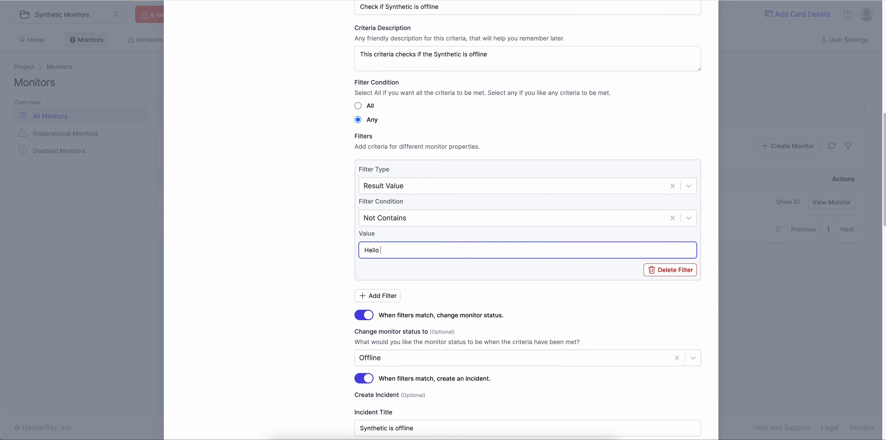
key("BackSpace")
key("BackSpace")
key("BackSpace")
key("ctrl+a")
Step: Recheck the data property in the sample code's return statement, and close the new monitor form without creating the monitor
scroll(468, 284, "up", 12)
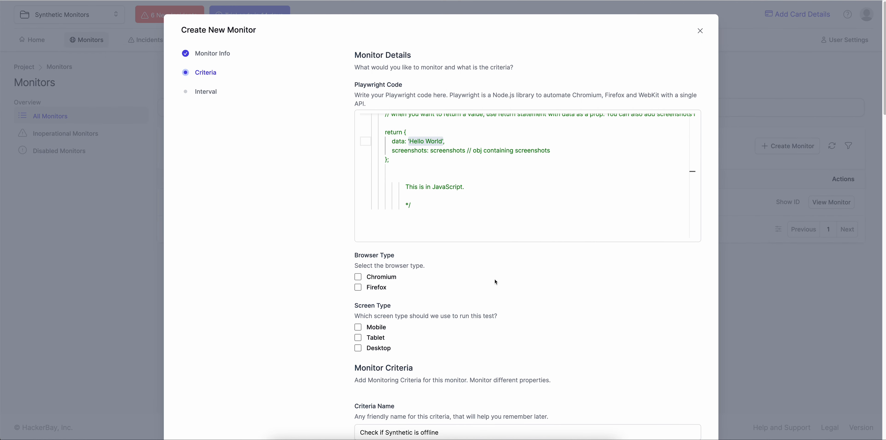
left_click(425, 167)
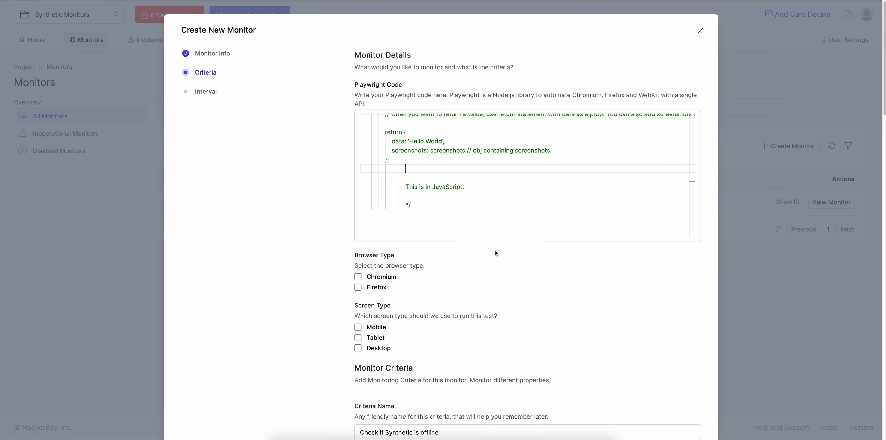
double_click(399, 142)
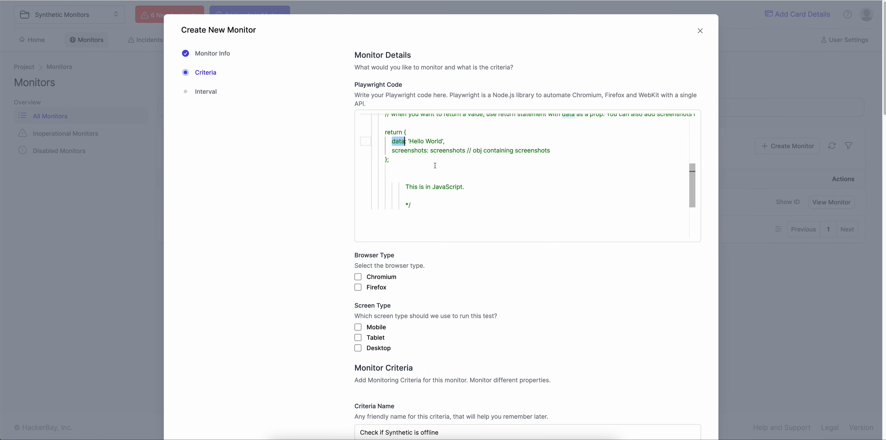
scroll(548, 340, "down", 20)
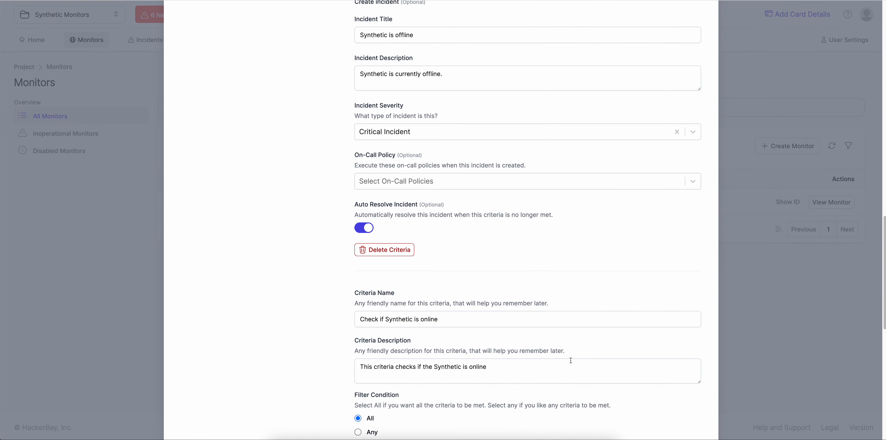
scroll(571, 360, "down", 12)
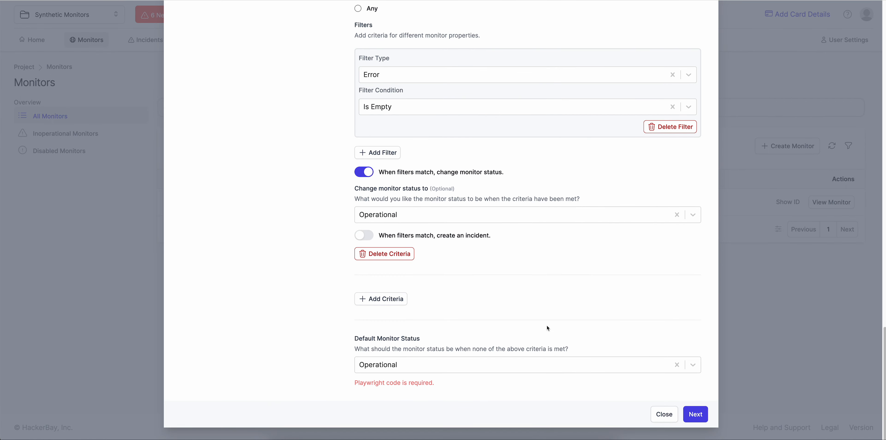
left_click(659, 416)
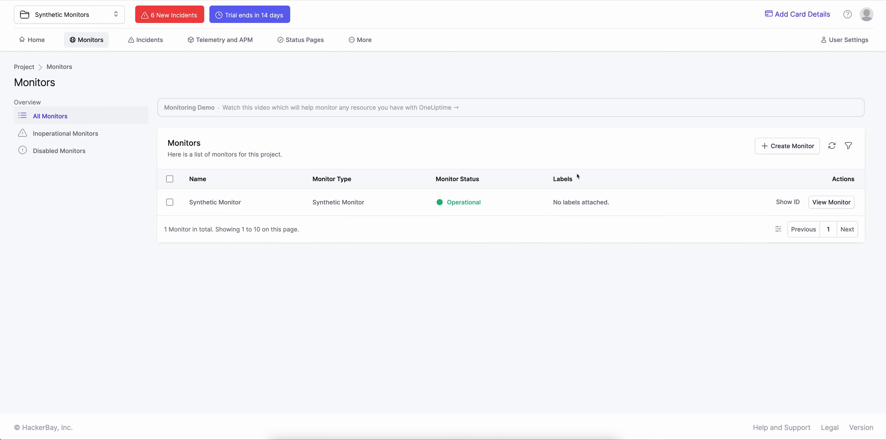
Step: Open the existing Synthetic Monitor's criteria and examine the code that visits playwright.dev and google.com and captures a screenshot of each
left_click(830, 203)
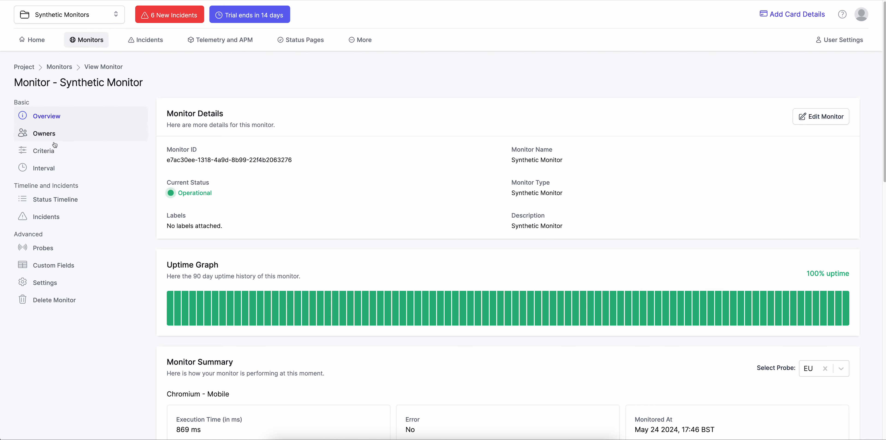
left_click(53, 152)
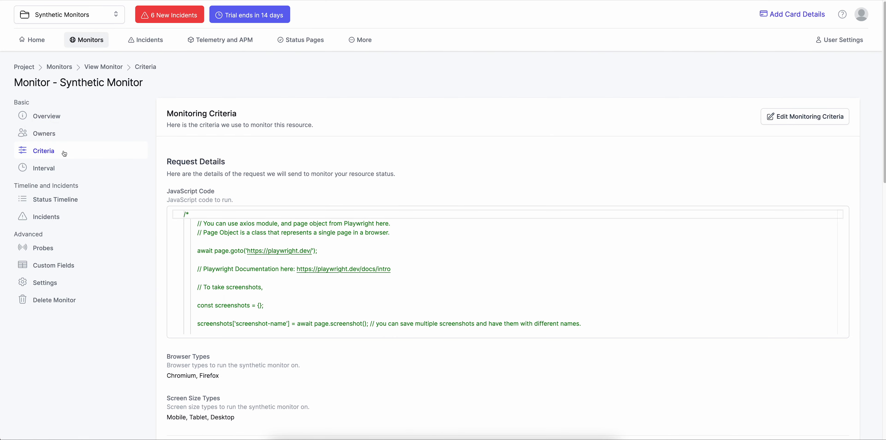
scroll(317, 291, "down", 5)
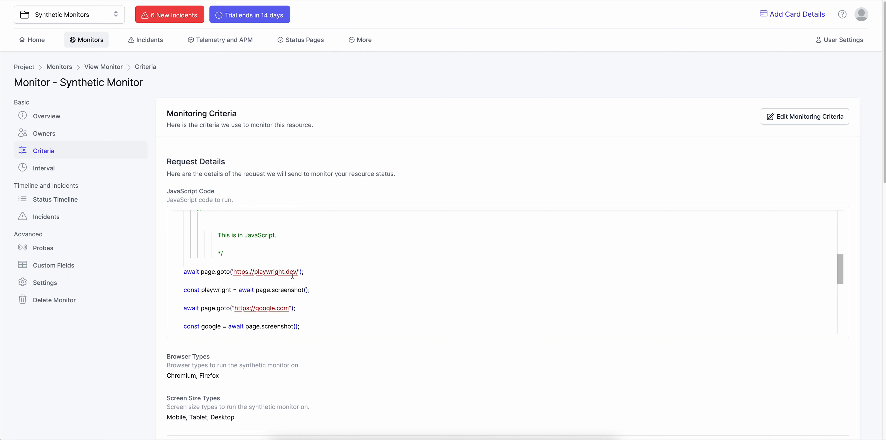
left_click_drag(305, 272, 178, 270)
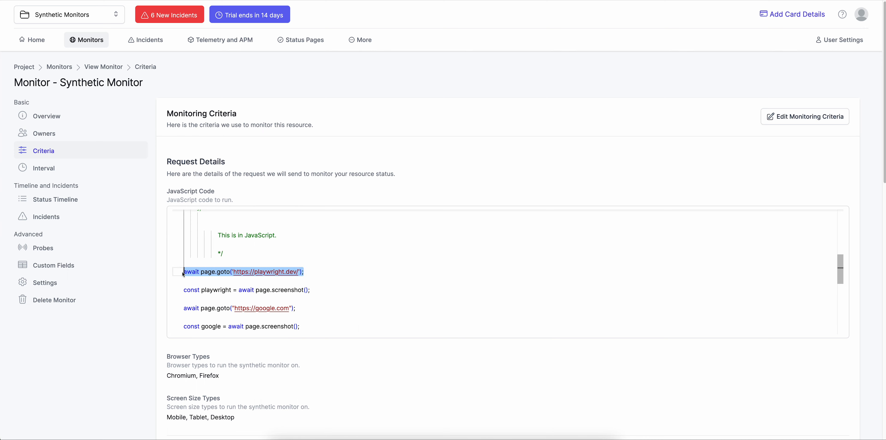
left_click_drag(306, 294, 179, 290)
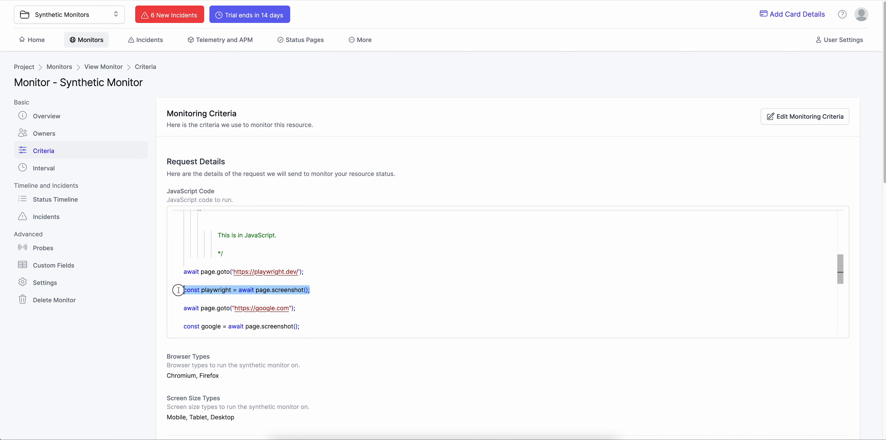
left_click_drag(300, 312, 177, 306)
scroll(240, 306, "down", 2)
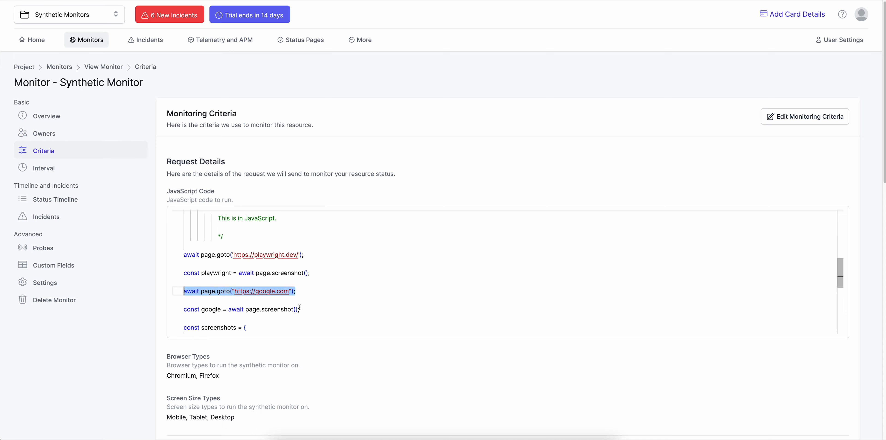
left_click_drag(303, 309, 183, 309)
scroll(311, 296, "down", 5)
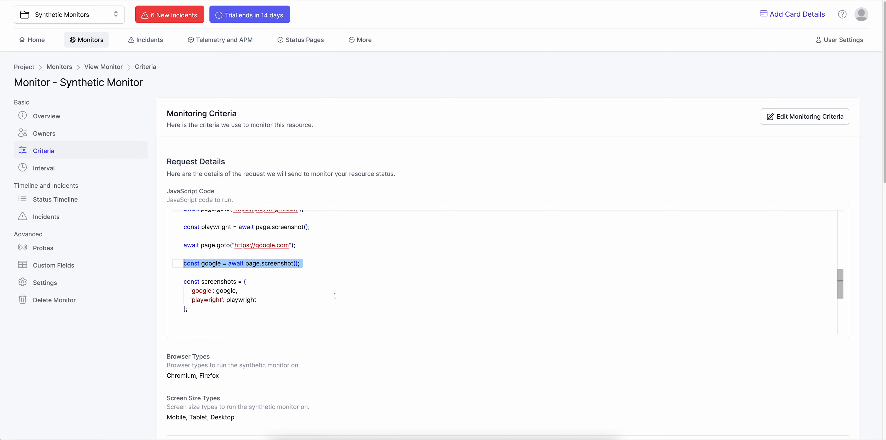
Step: Examine the screenshots object with its google and playwright entries and the return statement that passes it back
left_click_drag(195, 269, 179, 240)
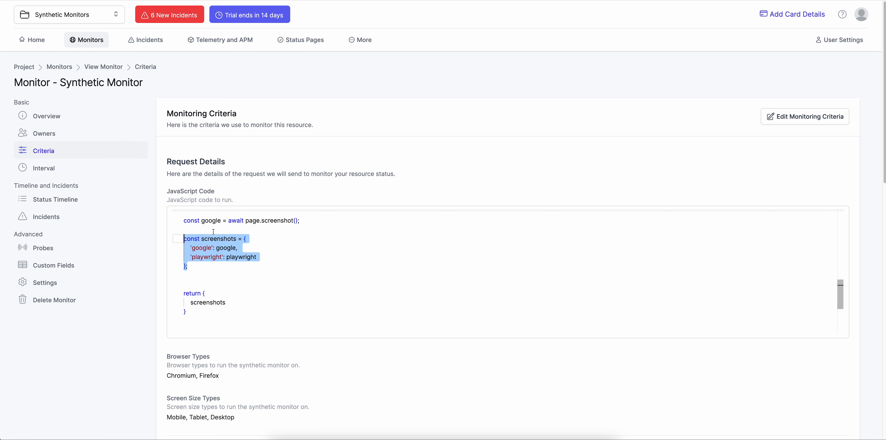
double_click(212, 239)
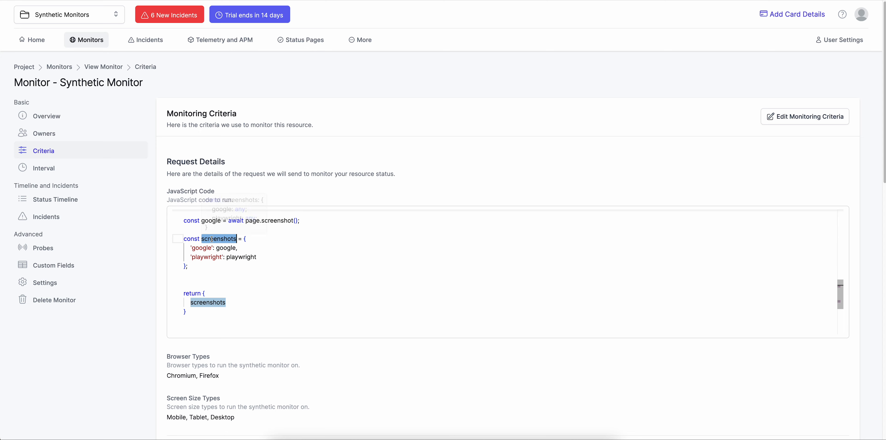
left_click(207, 304)
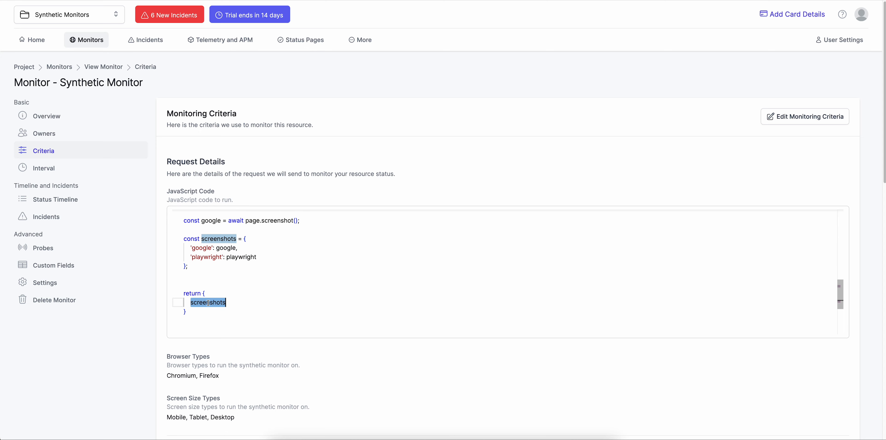
left_click(255, 303)
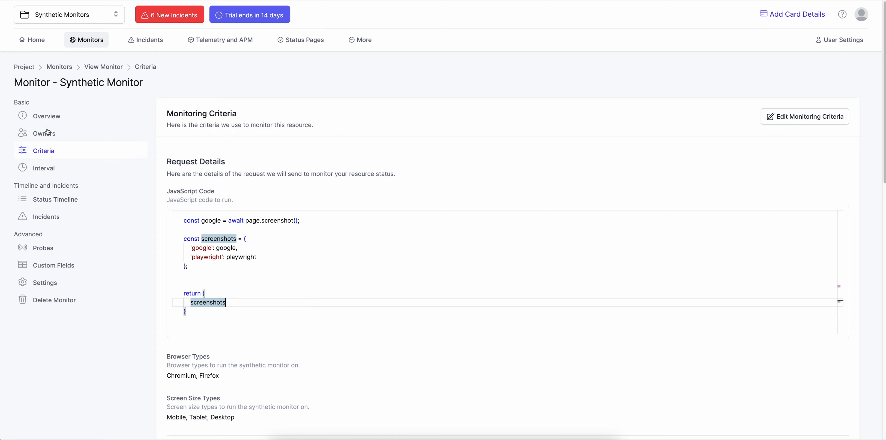
Step: Review the monitor's offline and online criteria, including their error filters, status changes, incident details and default monitor status
scroll(292, 322, "down", 10)
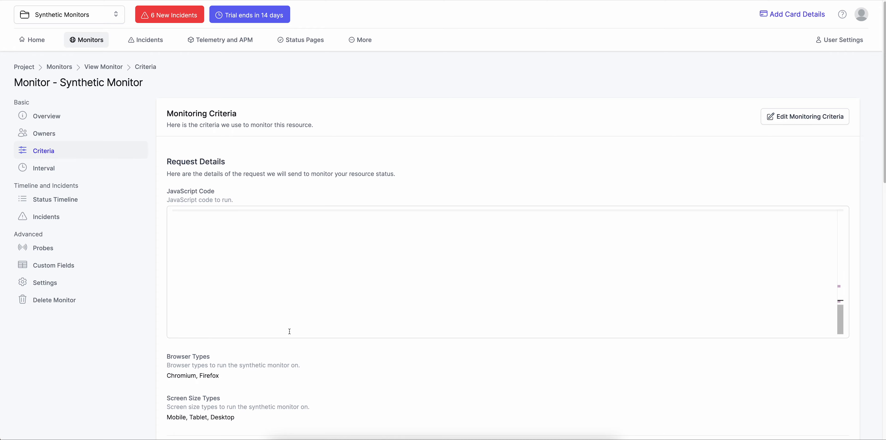
scroll(285, 372, "down", 2)
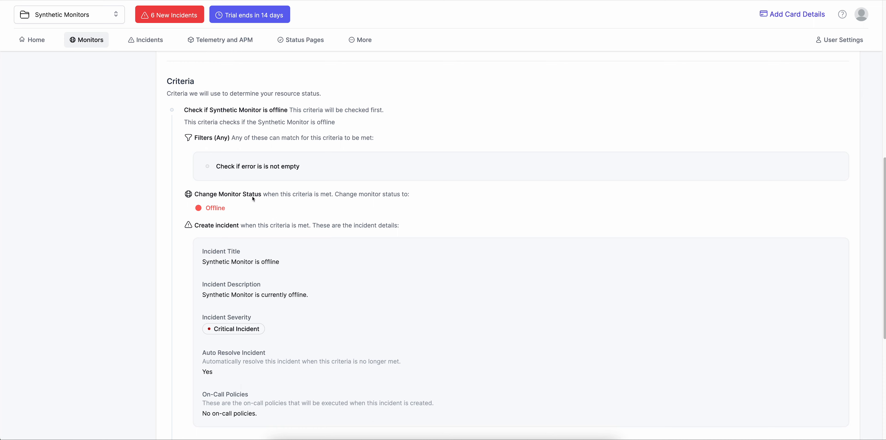
double_click(243, 166)
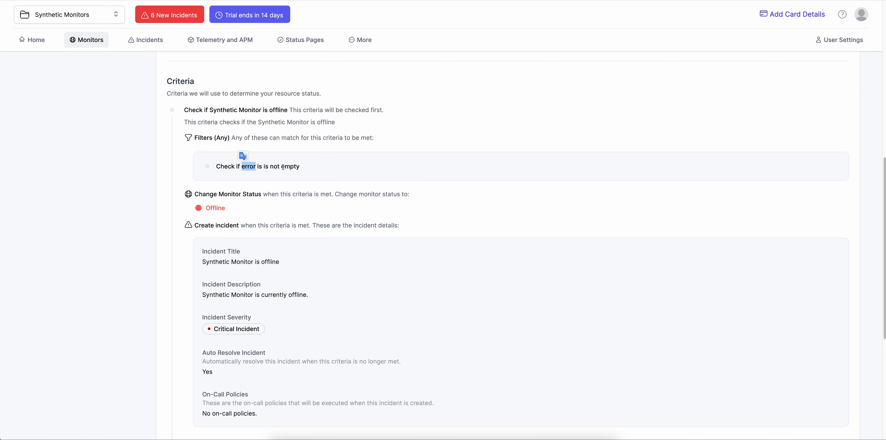
double_click(211, 209)
scroll(380, 329, "down", 1)
scroll(378, 327, "down", 10)
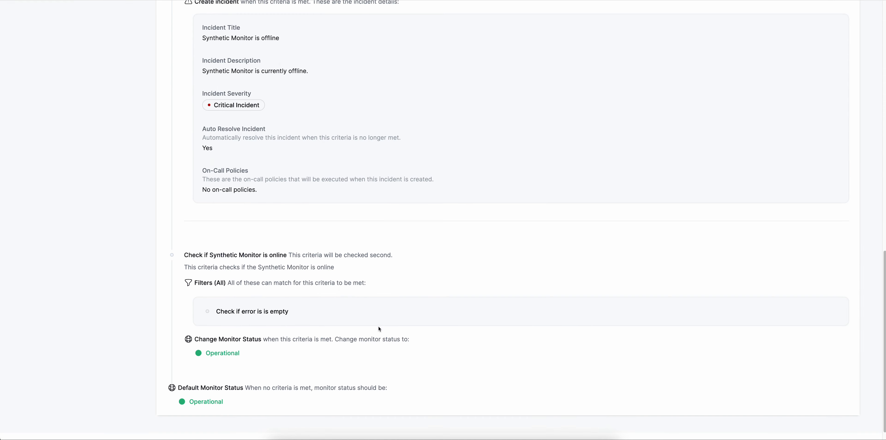
double_click(218, 351)
scroll(104, 264, "up", 10)
scroll(103, 264, "up", 10)
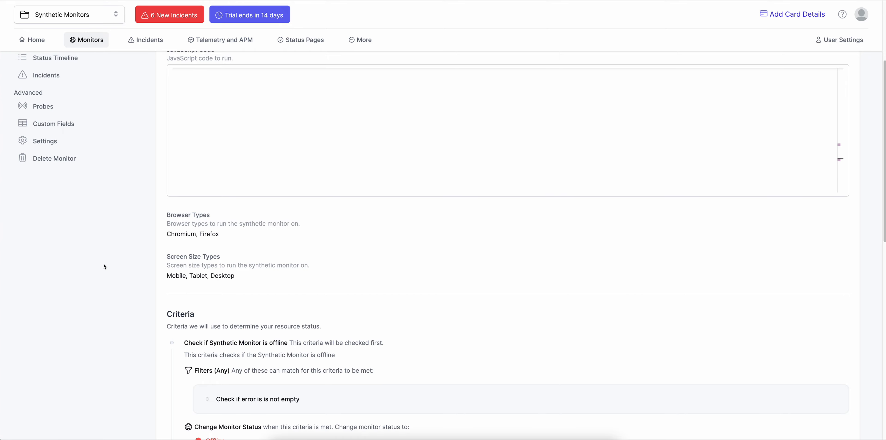
Step: Open the Synthetic Monitor's overview and check its current status, uptime graph and monitor summary
left_click(51, 116)
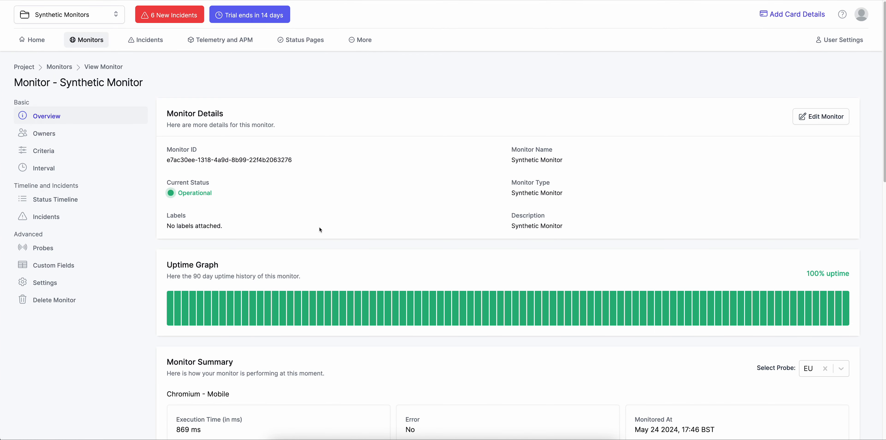
double_click(197, 192)
scroll(388, 257, "down", 1)
scroll(389, 258, "down", 7)
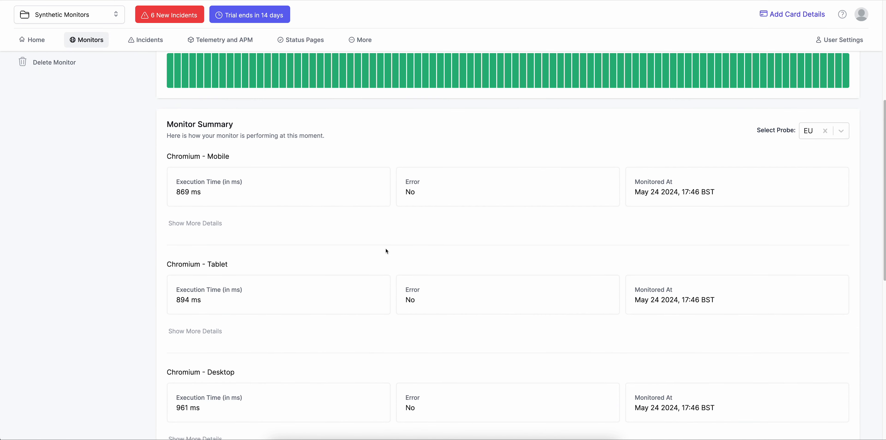
scroll(385, 249, "down", 1)
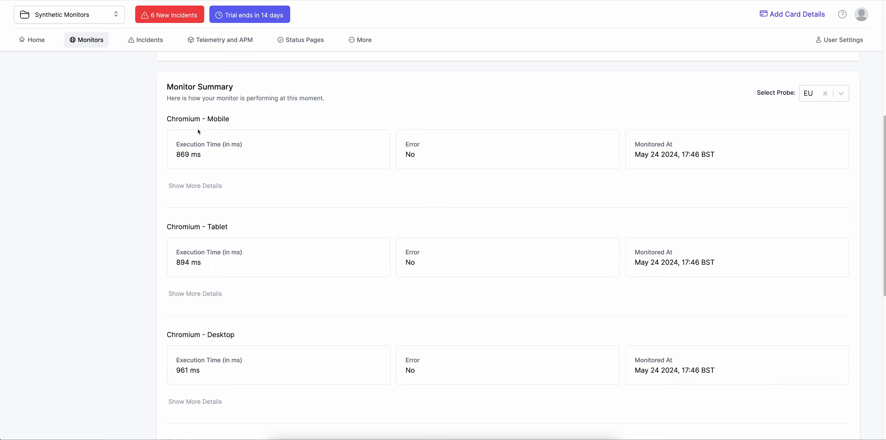
Step: Examine the Chromium - Mobile result's execution time, error and monitoring time in the monitor summary
double_click(186, 118)
double_click(218, 119)
triple_click(189, 154)
left_click(226, 159)
left_click_drag(634, 155, 767, 155)
left_click(766, 154)
Step: Expand the Chromium - Mobile details and view the google and playwright screenshots
left_click(219, 186)
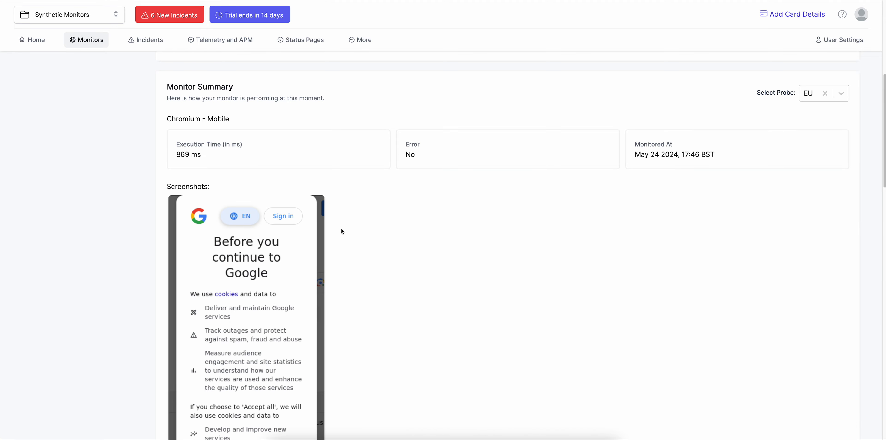
scroll(389, 254, "down", 4)
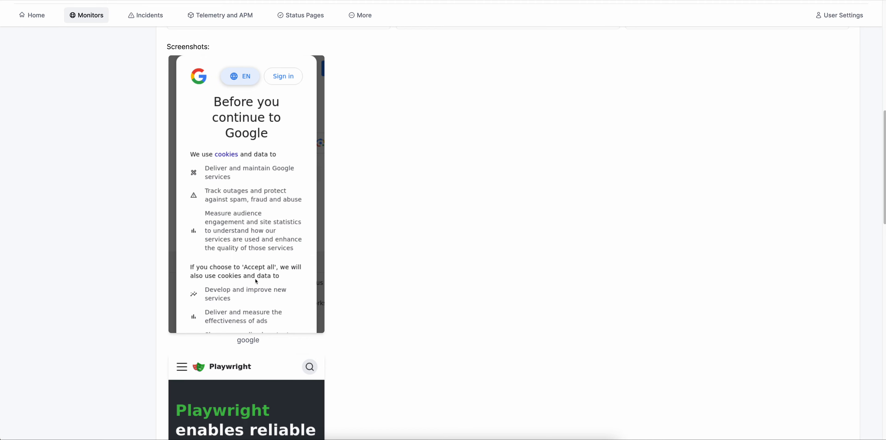
scroll(300, 293, "down", 15)
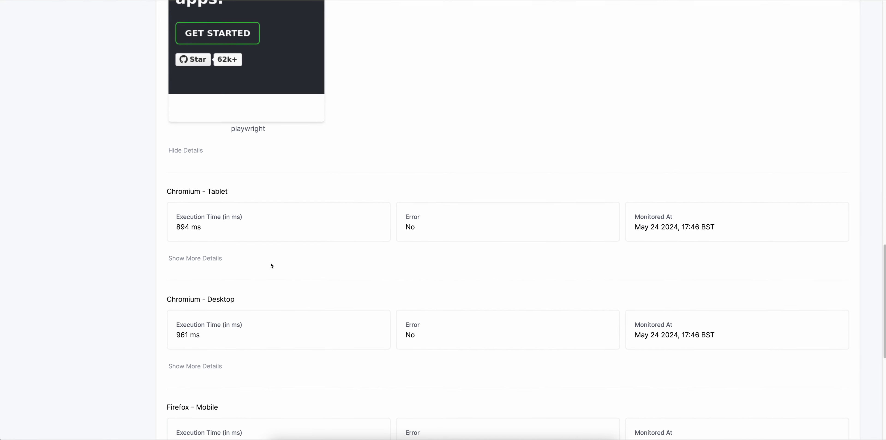
Step: Expand the Chromium - Tablet details and view the google and playwright screenshots
left_click(213, 259)
scroll(395, 278, "down", 5)
scroll(397, 281, "down", 12)
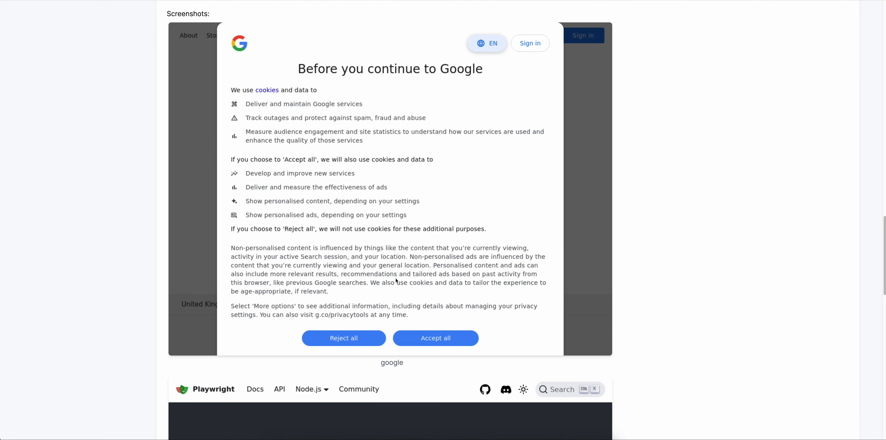
scroll(396, 279, "down", 8)
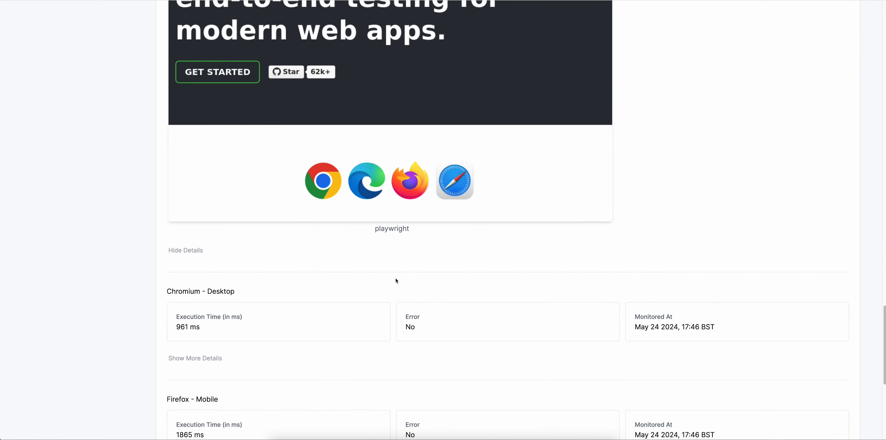
Step: Expand the Chromium - Desktop details to view the google and playwright screenshots, and check the Firefox results for mobile, tablet and desktop
left_click(193, 220)
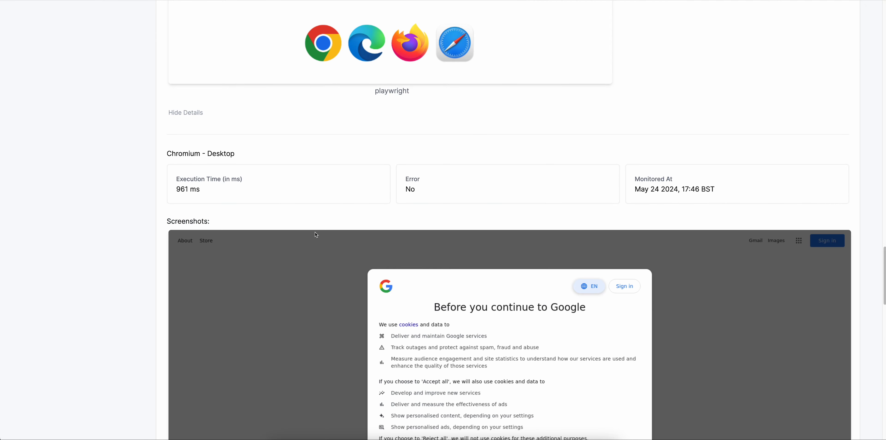
scroll(339, 240, "down", 6)
scroll(332, 240, "down", 16)
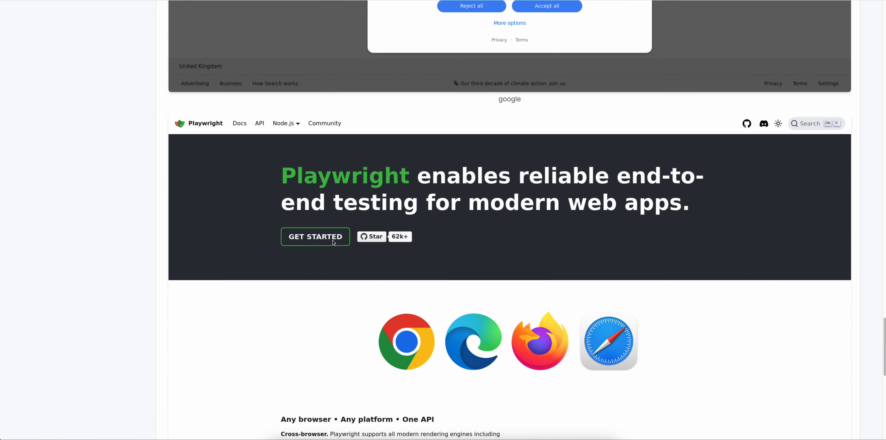
scroll(332, 240, "down", 6)
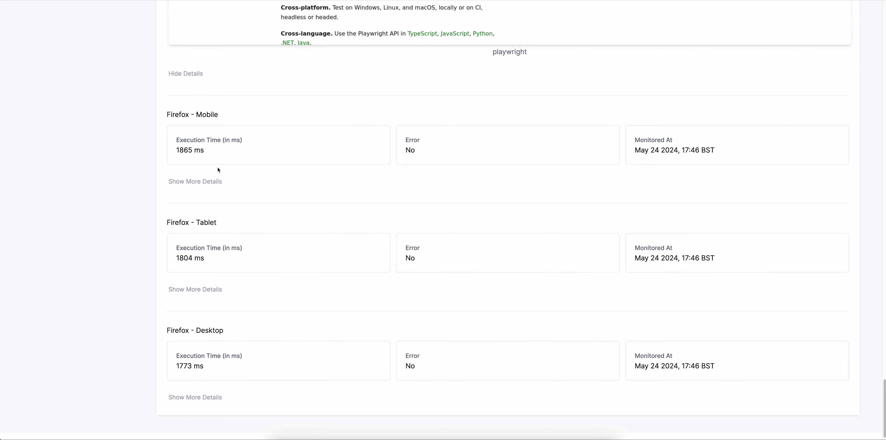
double_click(209, 328)
left_click(267, 326)
Step: Return to the monitor details and look at the available help options, including Chat on Slack, without choosing one
scroll(288, 319, "up", 20)
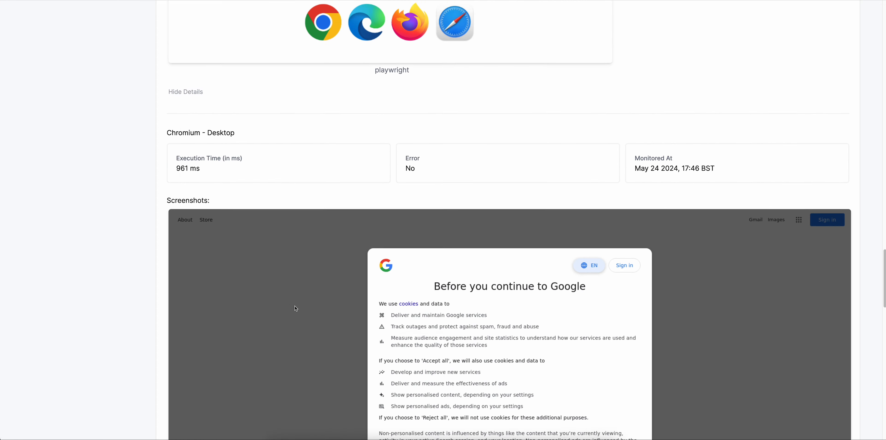
scroll(295, 306, "up", 20)
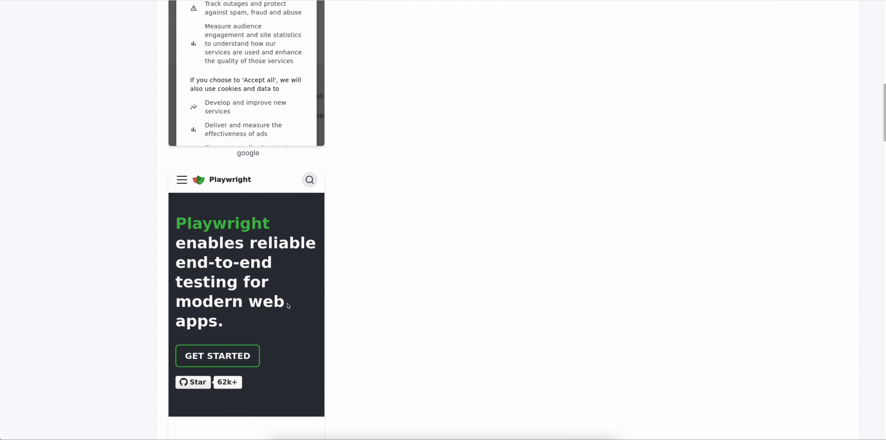
scroll(288, 304, "up", 15)
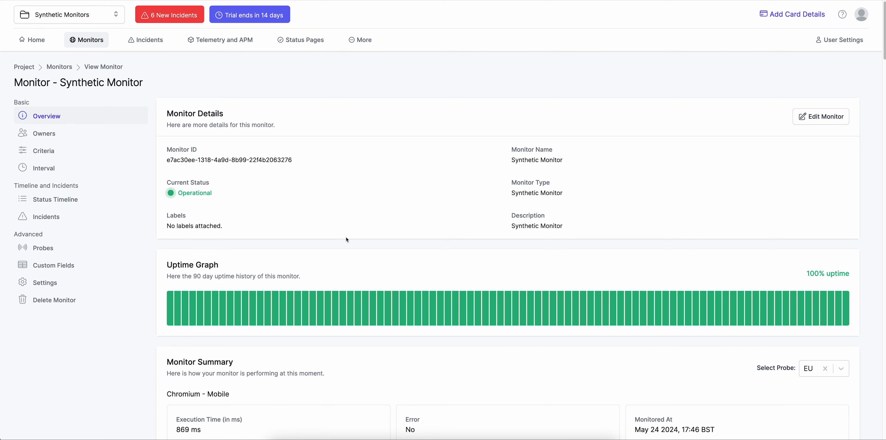
left_click(841, 14)
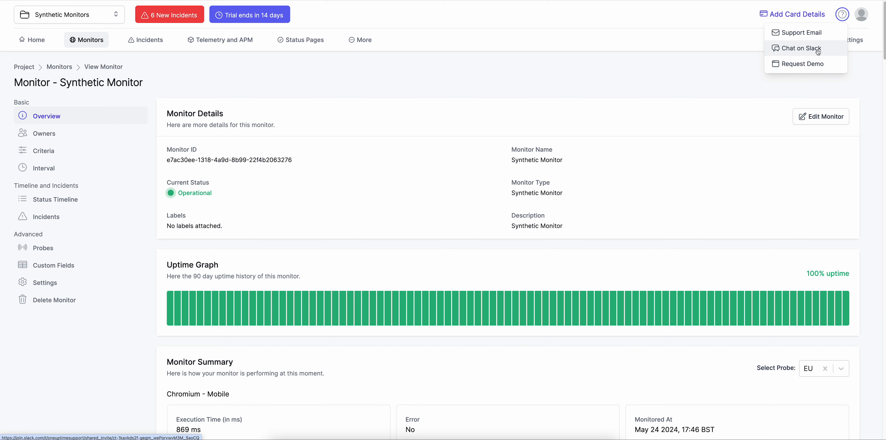
left_click(378, 75)
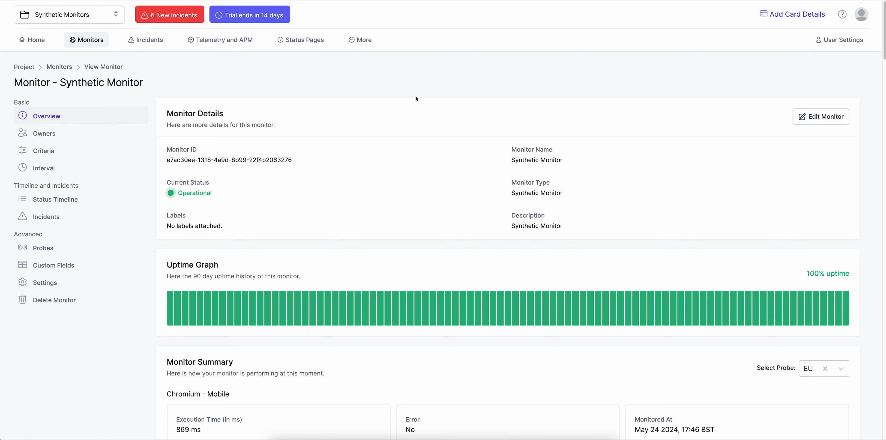